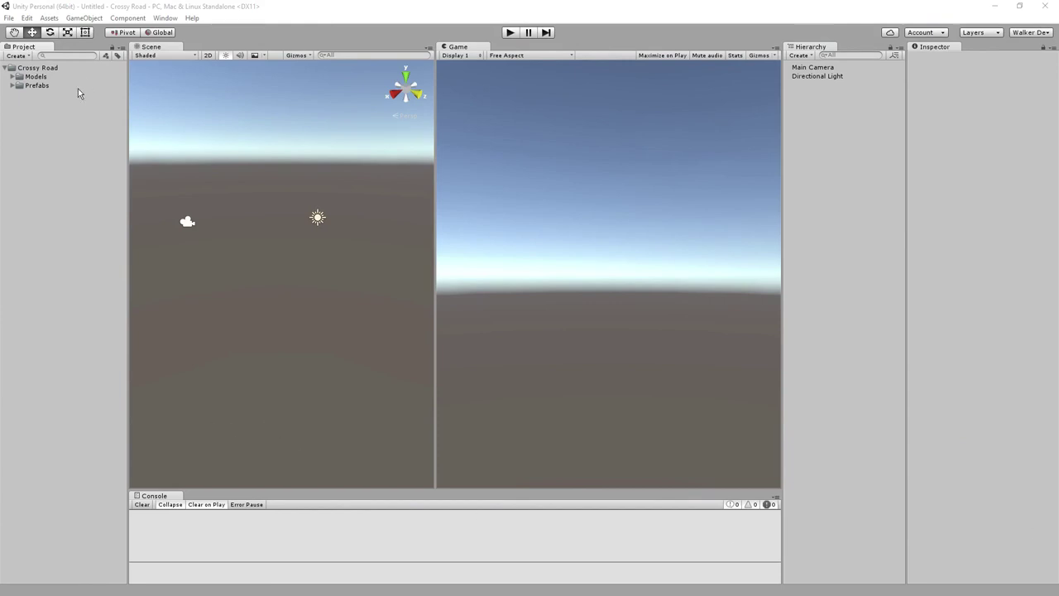
Select the Crossy Road root folder, then the Models and Prefabs folders
left_click(31, 68)
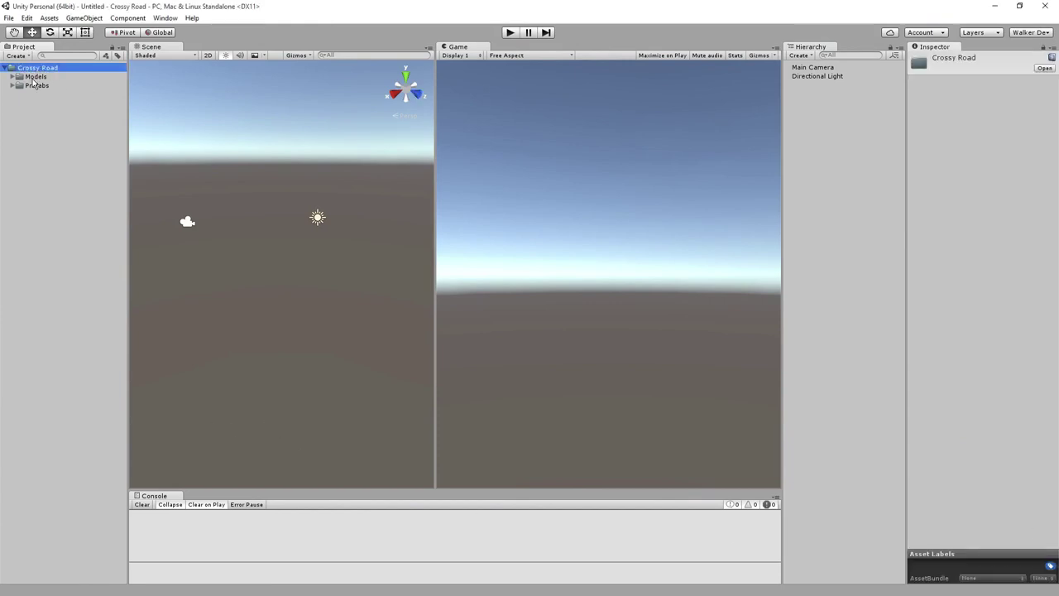
left_click(38, 77)
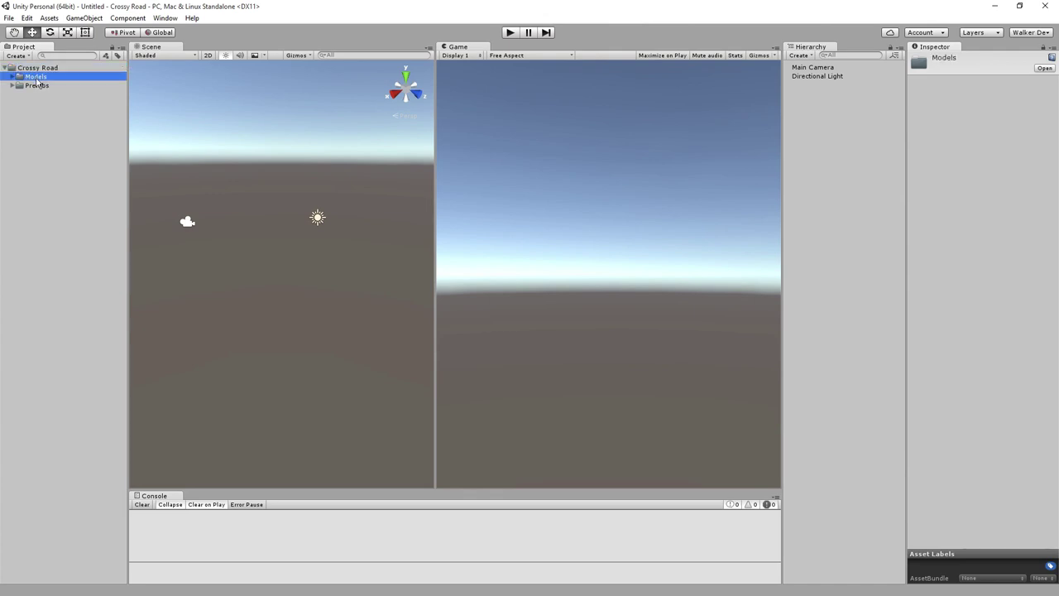
left_click(36, 86)
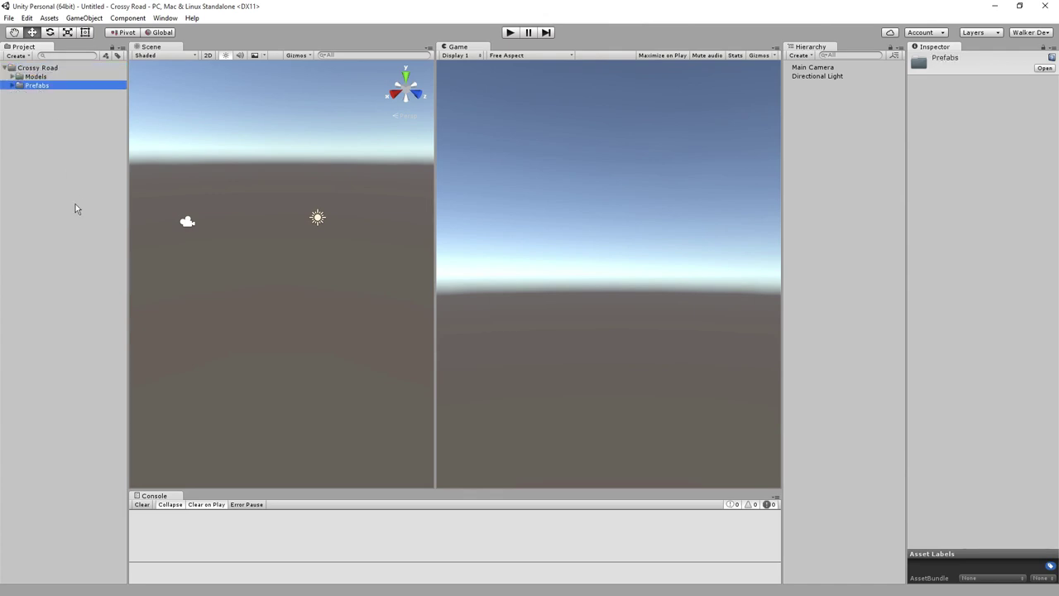
Expand Models and browse the car folder's model, car_orange texture and material
key("Up")
key("Right")
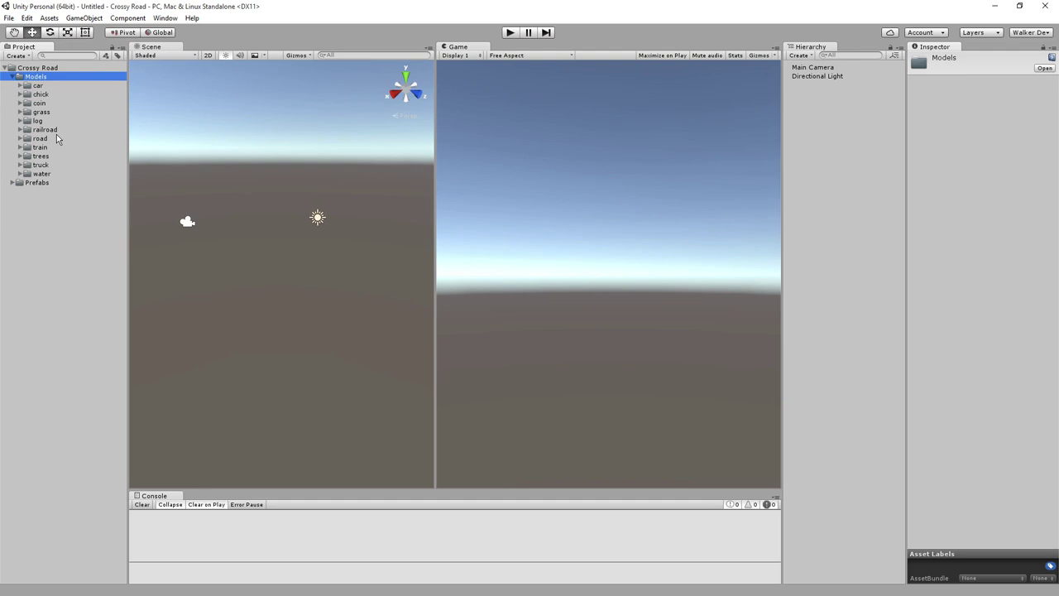
key("Down")
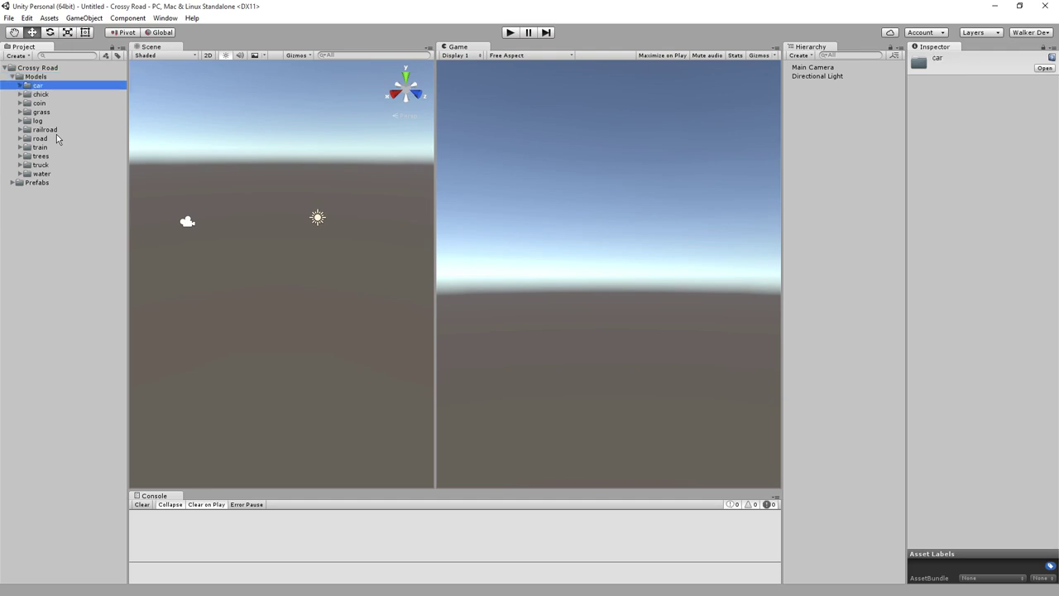
key("Right")
key("Down")
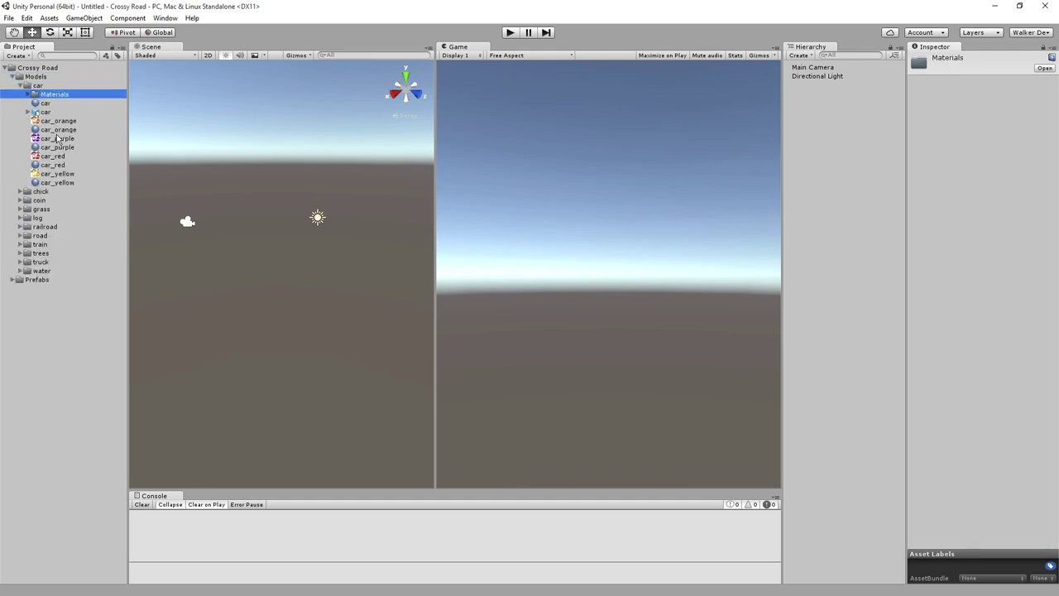
key("Down")
key("Down")
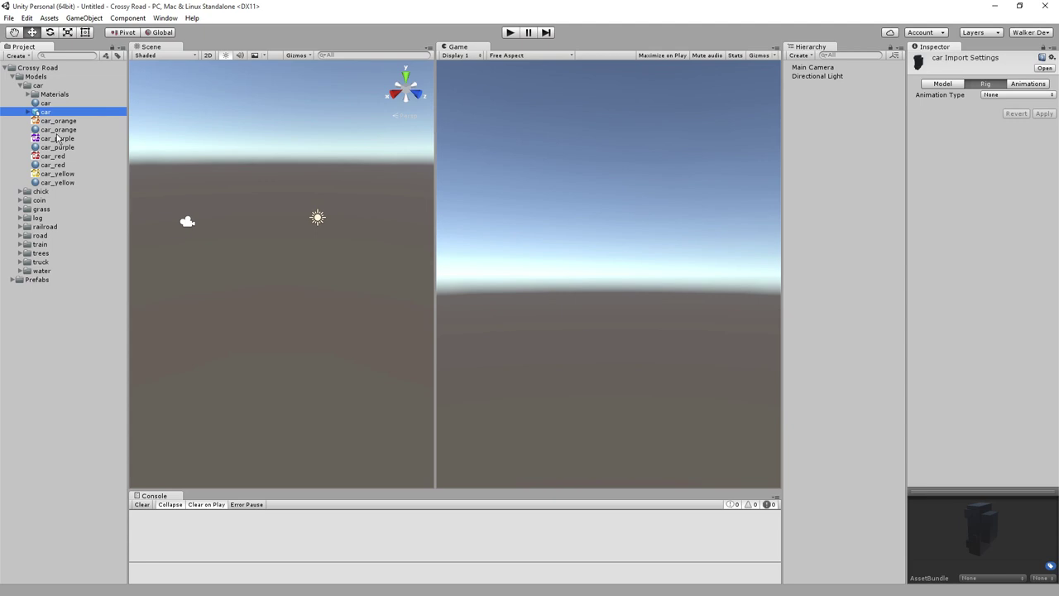
key("Down")
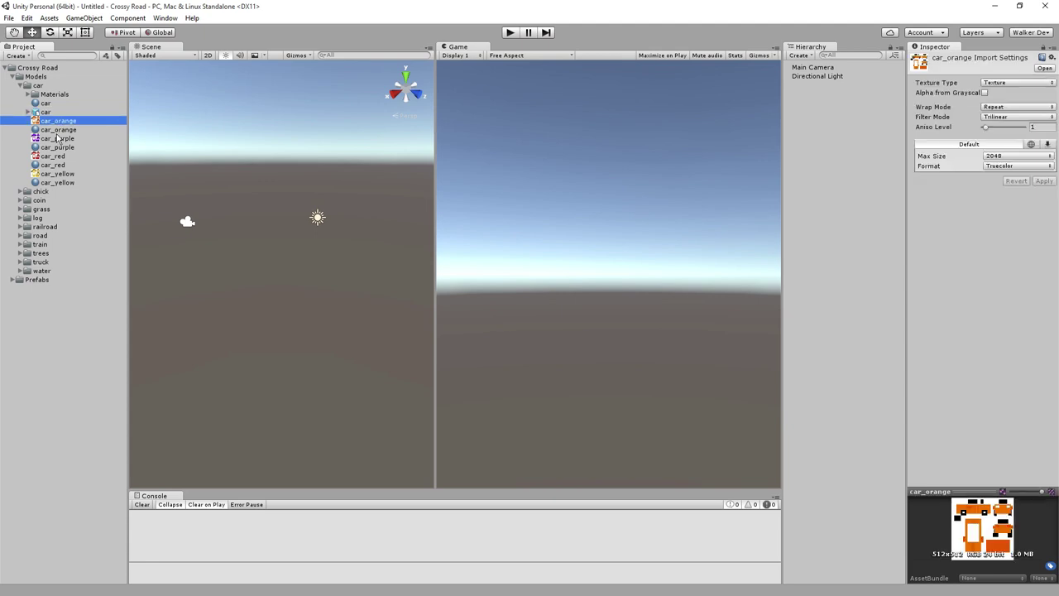
key("Down")
key("Up")
key("Up")
key("Up")
key("Up")
key("Up")
key("Left")
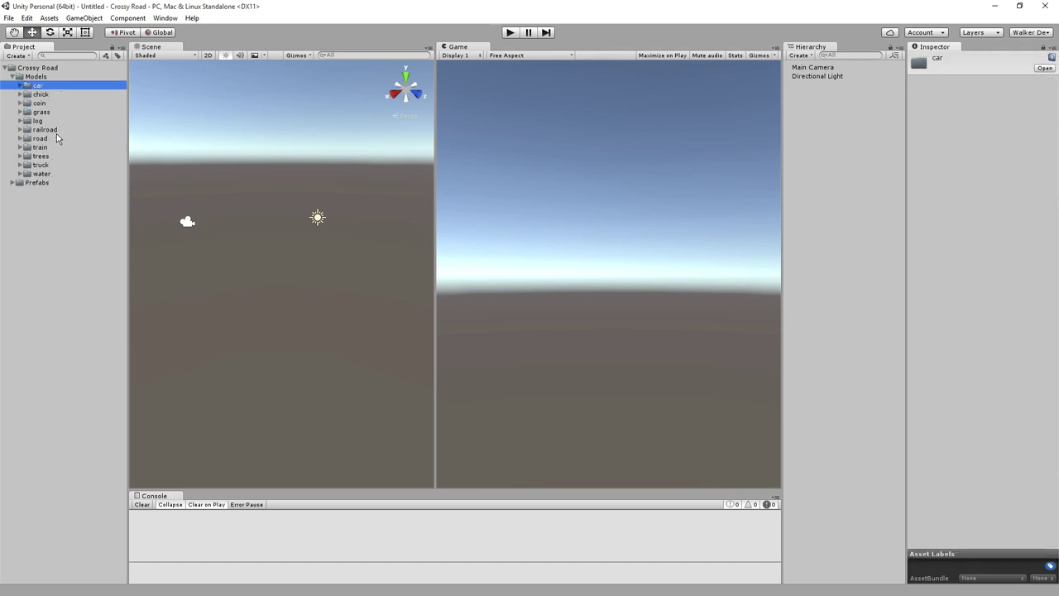
Peek into the chick, coin and grass model folders, then collapse Models
key("Down")
key("Right")
key("Left")
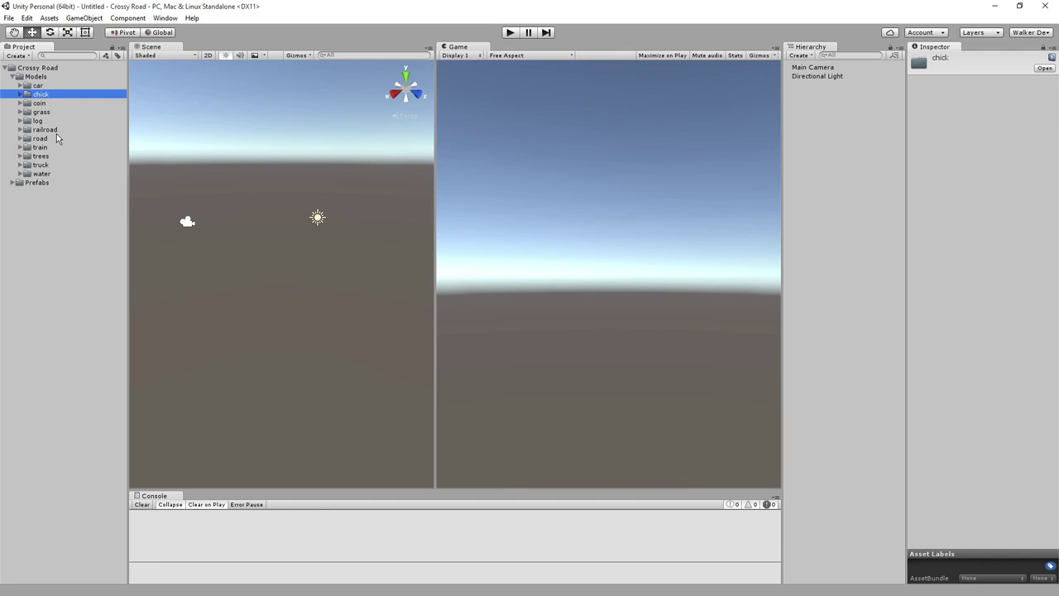
key("Down")
key("Right")
key("Left")
key("Down")
key("Right")
key("Left")
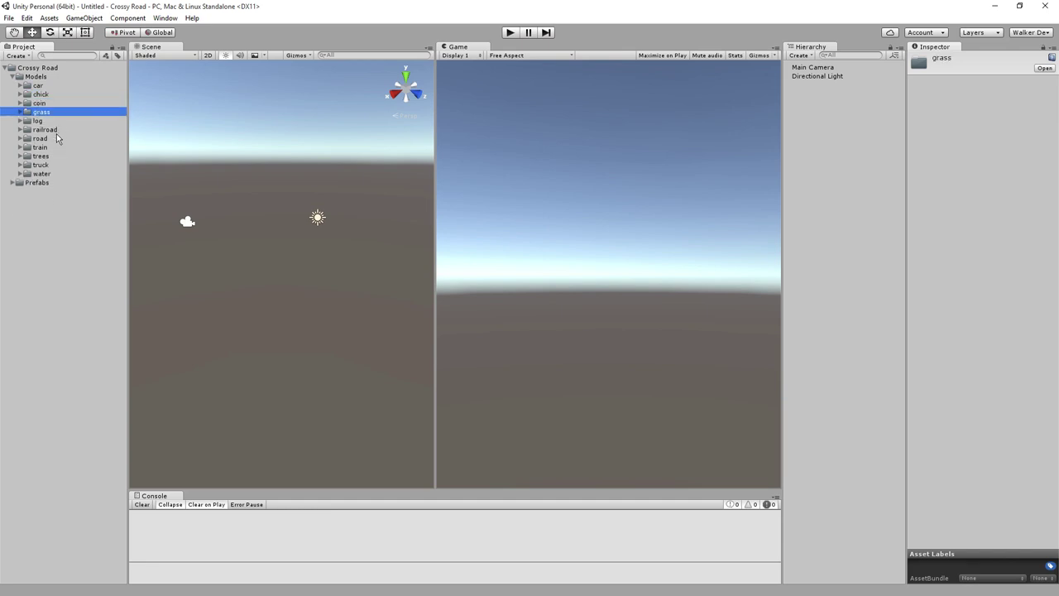
key("Left")
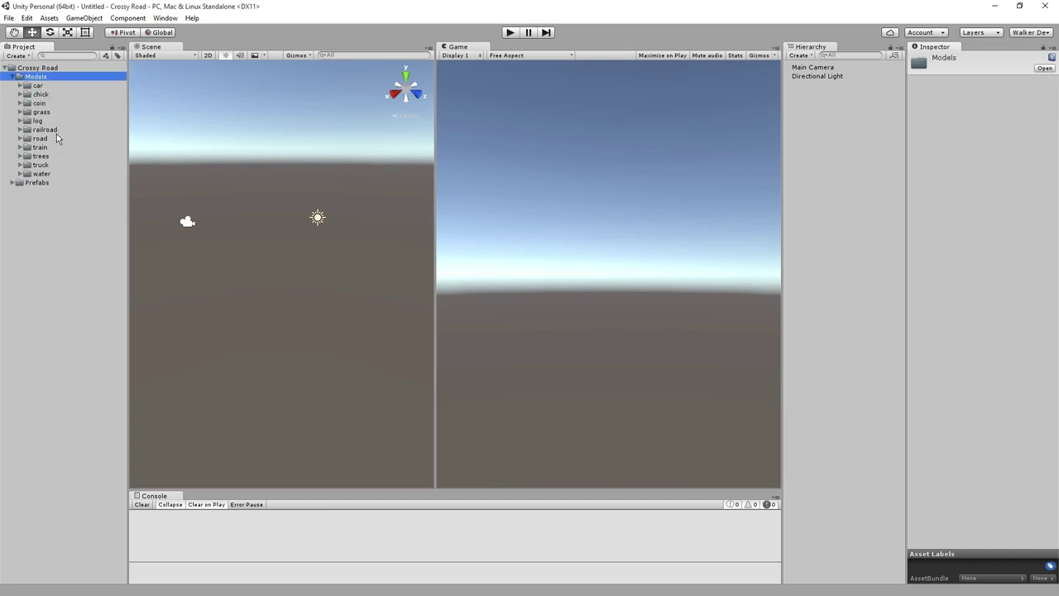
key("Left")
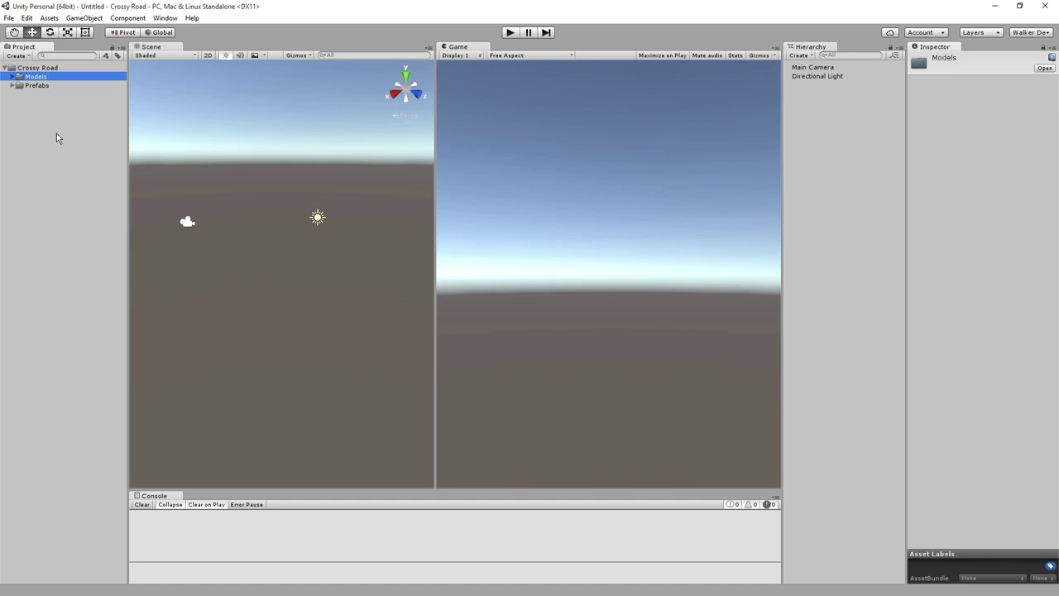
Expand Prefabs to show Objects and Players, and expand Objects to its prefabs
key("Down")
key("Right")
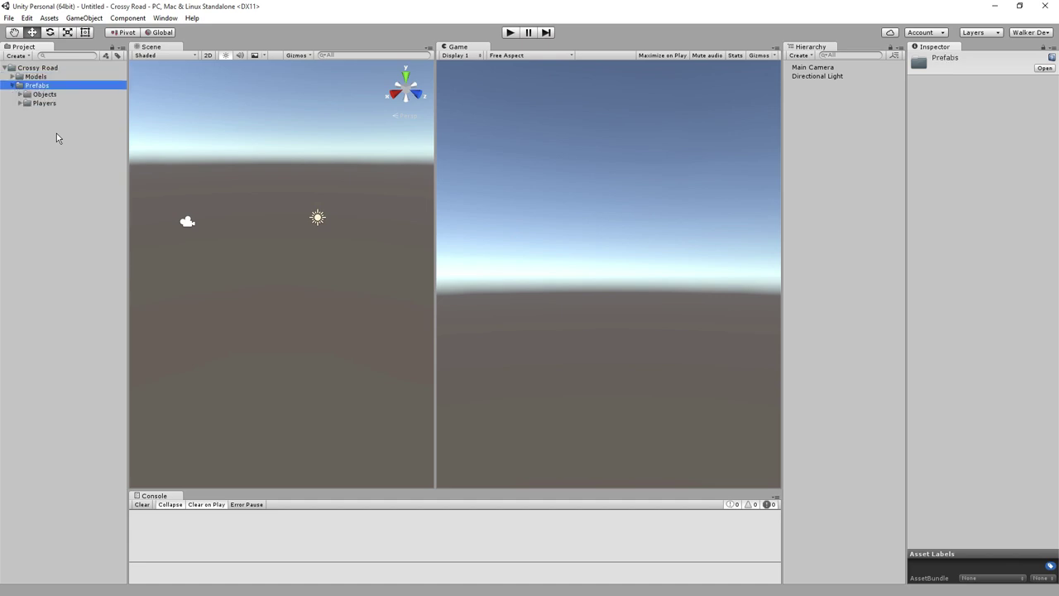
key("Down")
key("Right")
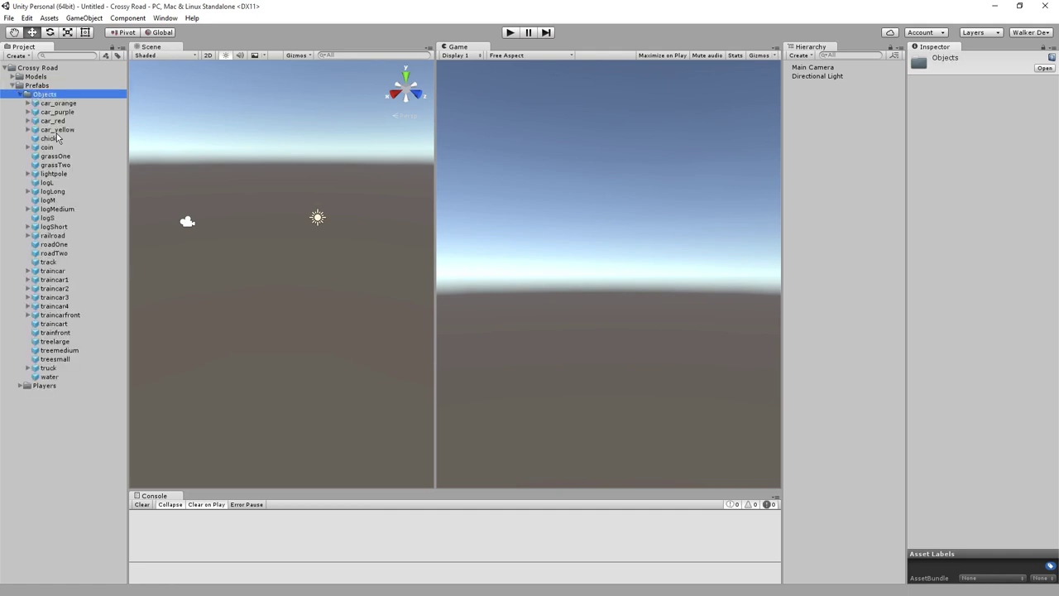
key("Down")
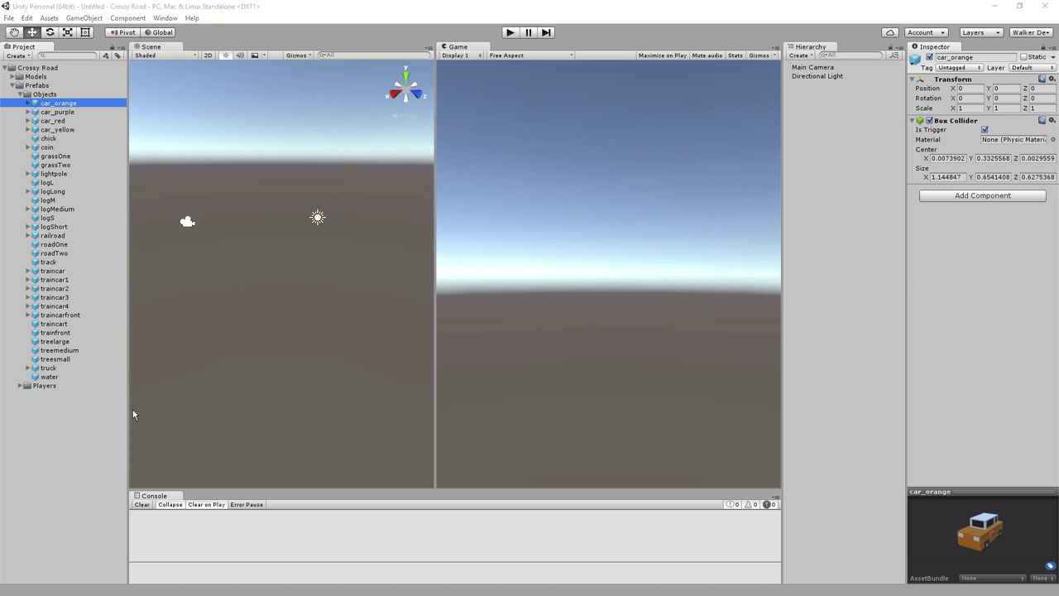
Inspect the lightpole, grassTwo and logM prefabs, then collapse Objects and deselect
left_click(53, 168)
key("Down")
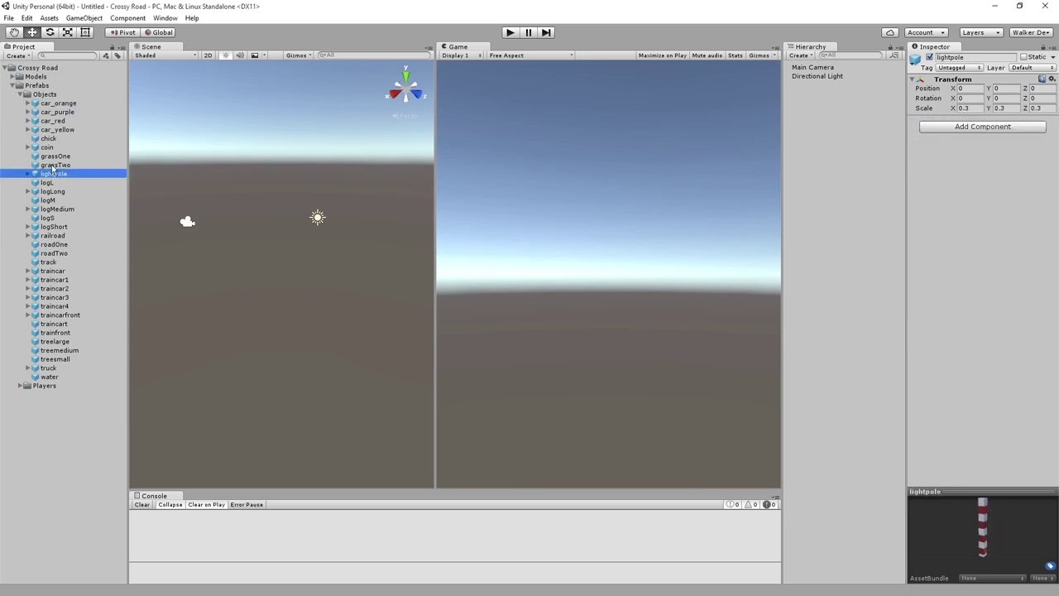
key("Up")
key("Up")
key("Up")
key("Down")
key("Down")
key("Down")
key("Down")
key("Down")
key("Down")
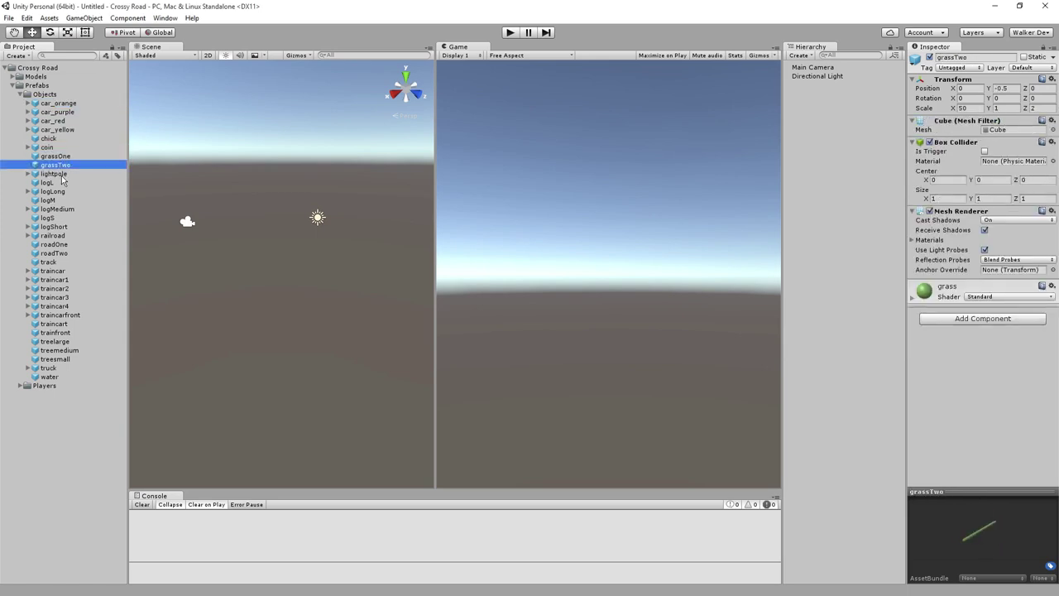
key("Down")
key("Down")
key("Down")
key("Down")
key("Down")
key("Down")
key("Down")
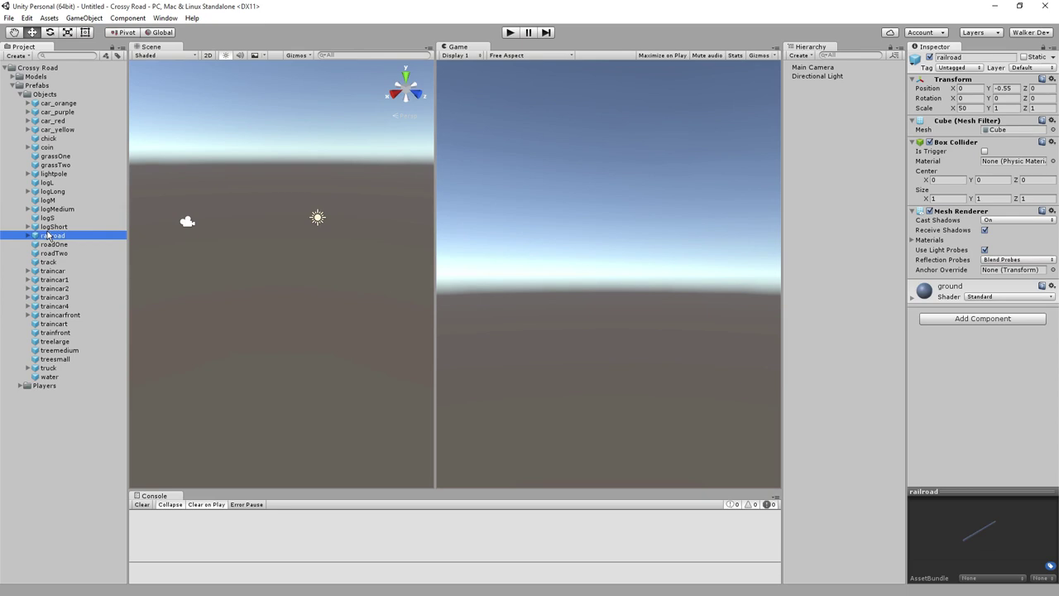
key("Down")
key("Down")
key("Down")
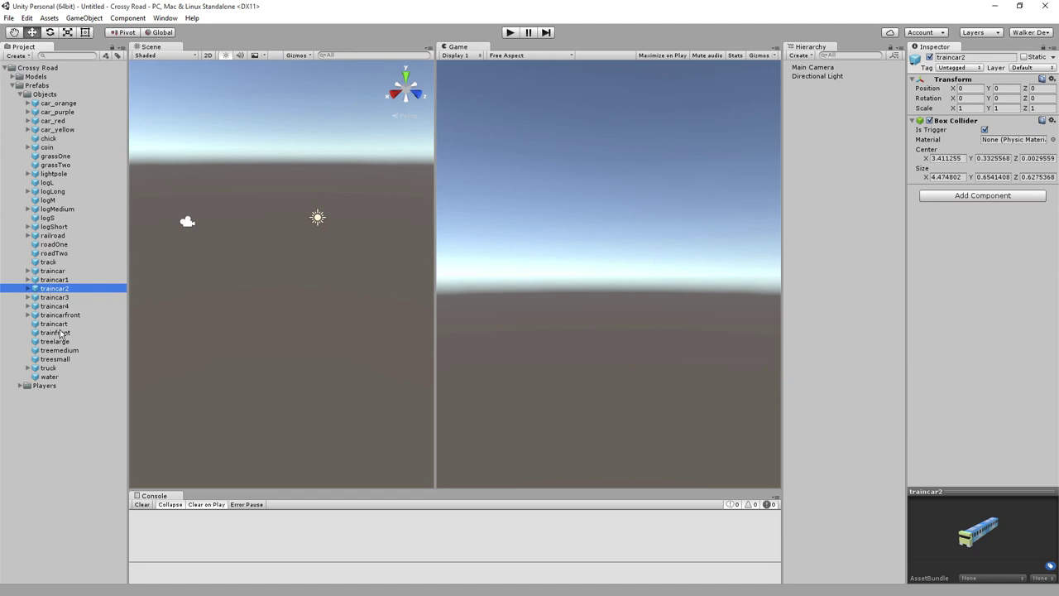
key("Left")
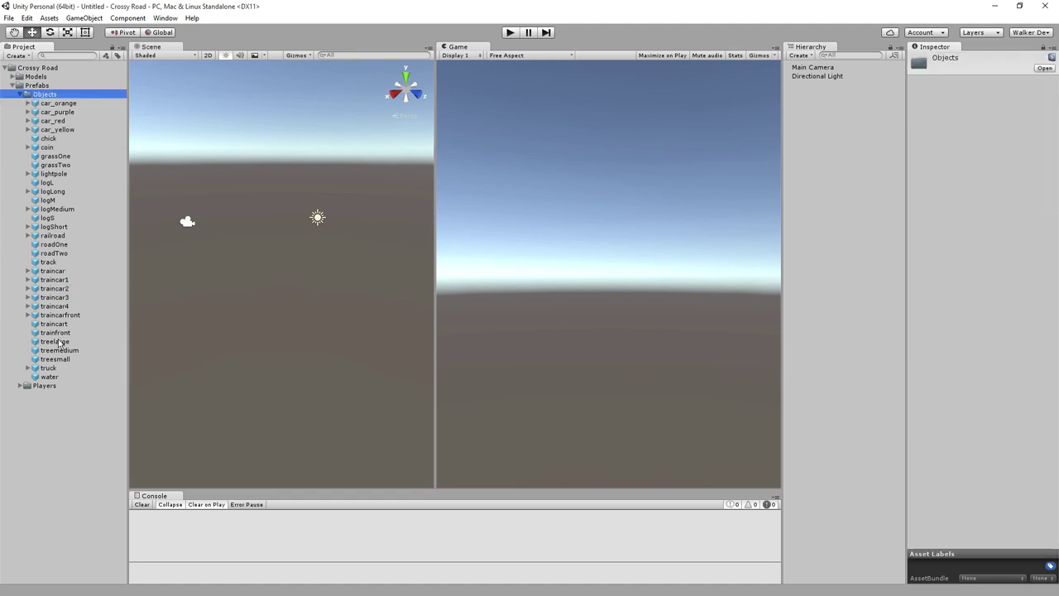
key("Left")
left_click(40, 122)
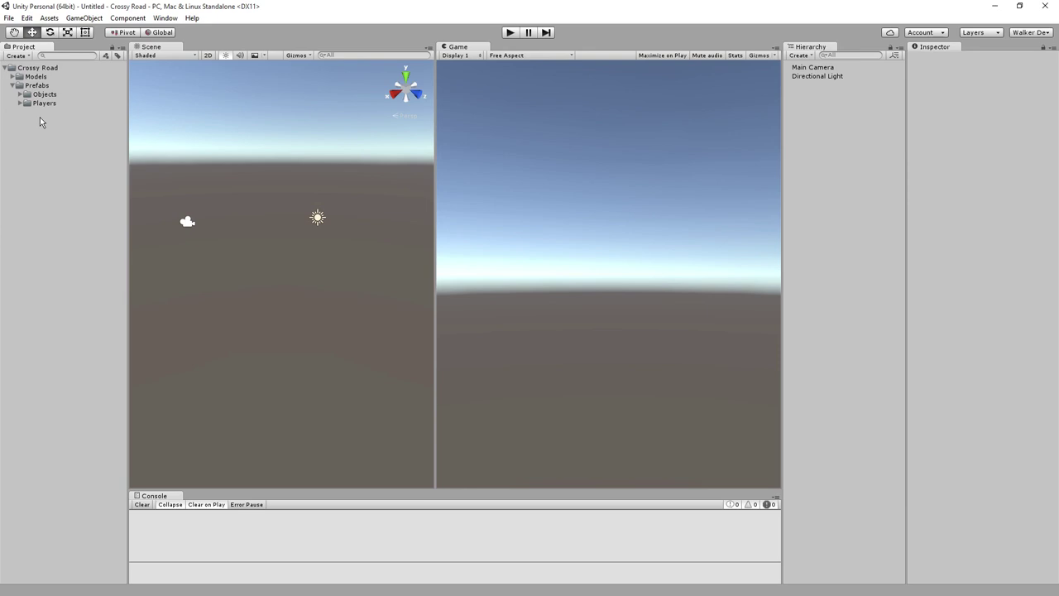
Create a New Folder at the Crossy Road root and duplicate it with Ctrl+D
left_click(43, 70)
right_click(45, 74)
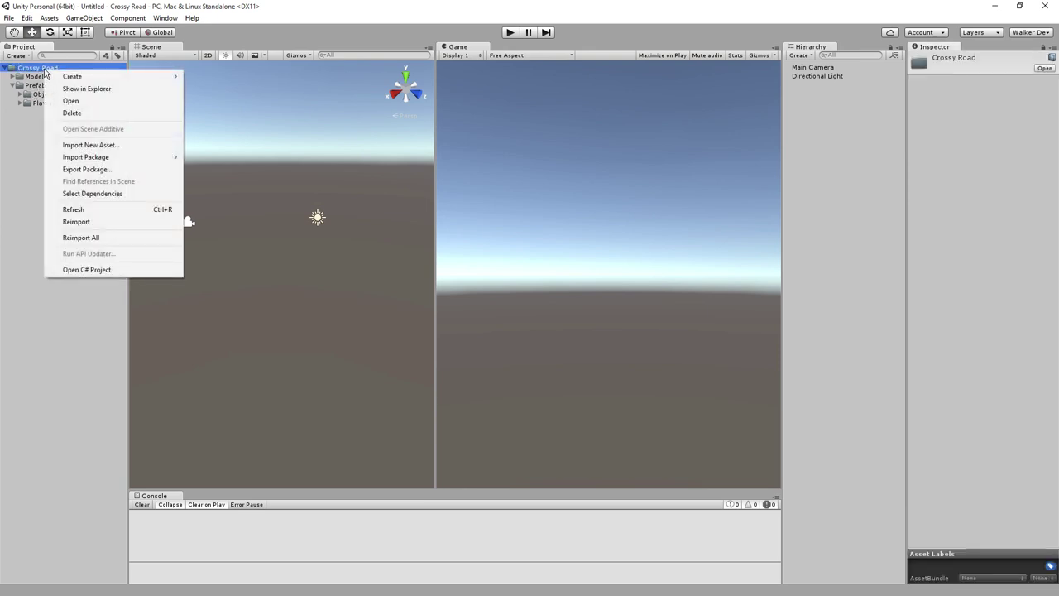
mouse_move(116, 76)
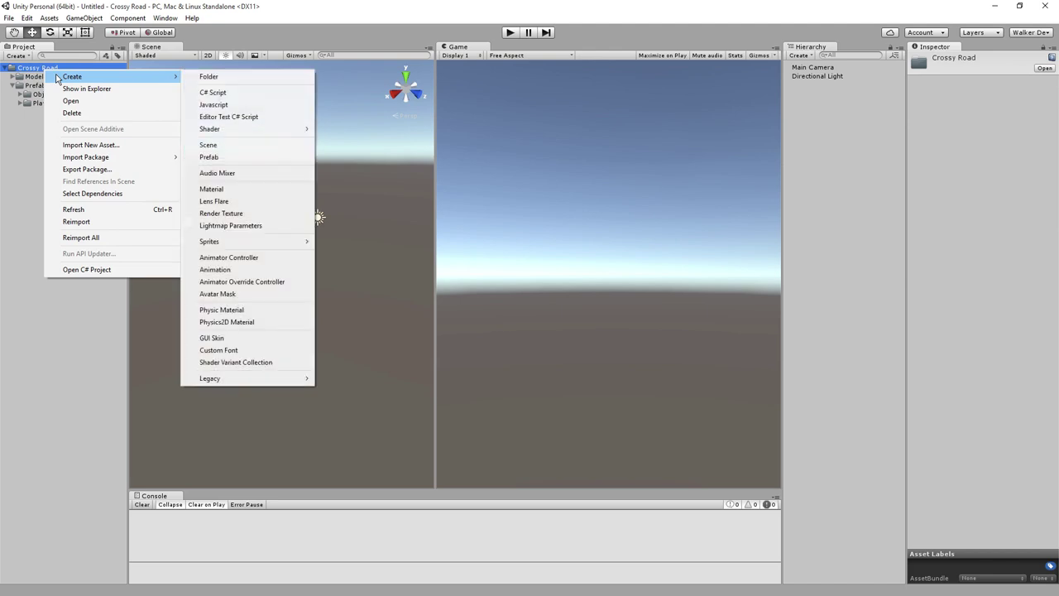
left_click(217, 77)
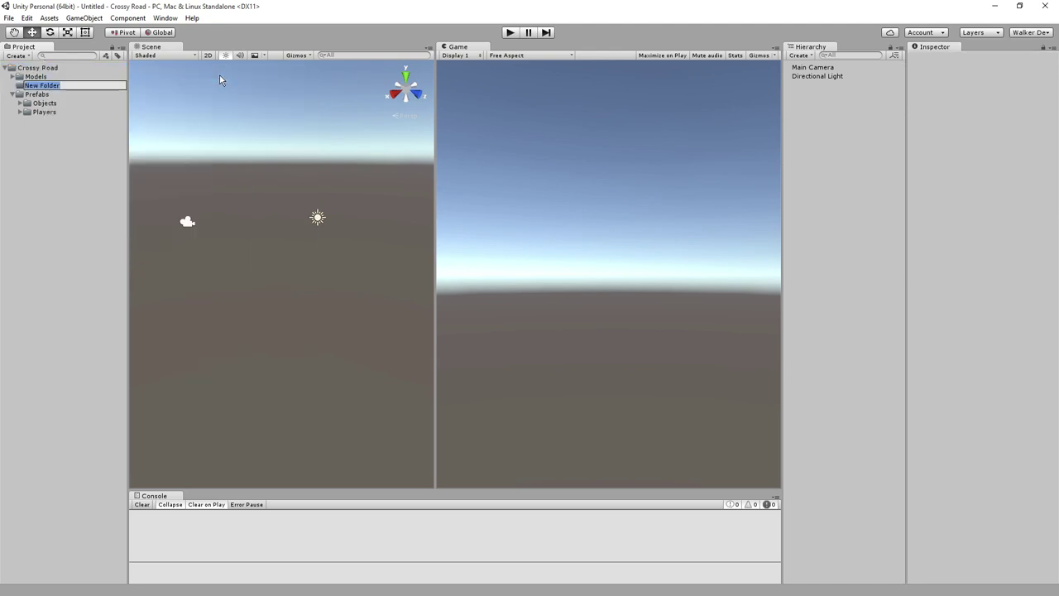
key("Return")
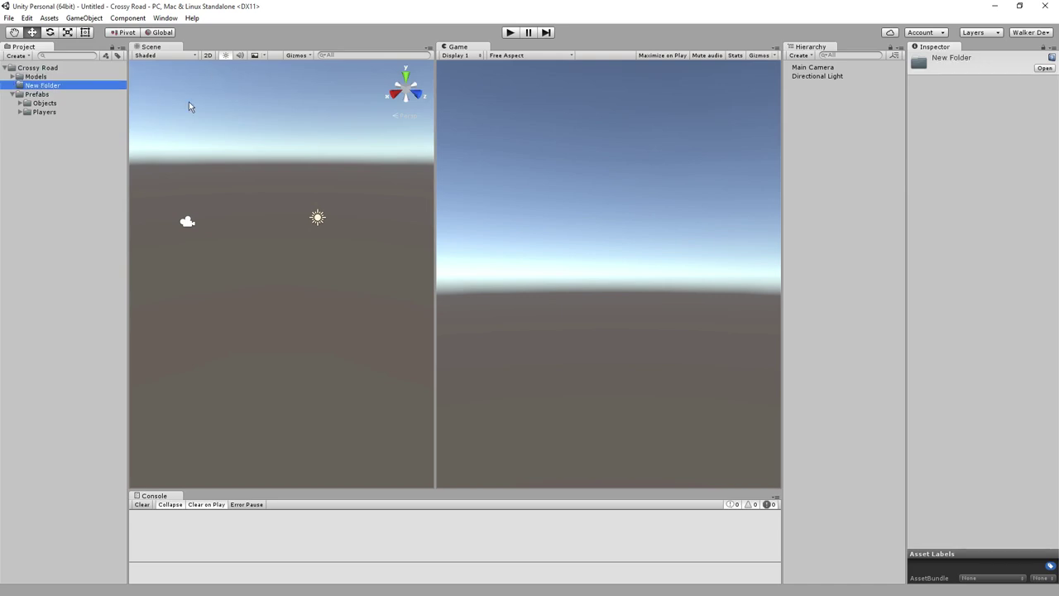
key("ctrl+d")
key("ctrl+d")
key("ctrl+d")
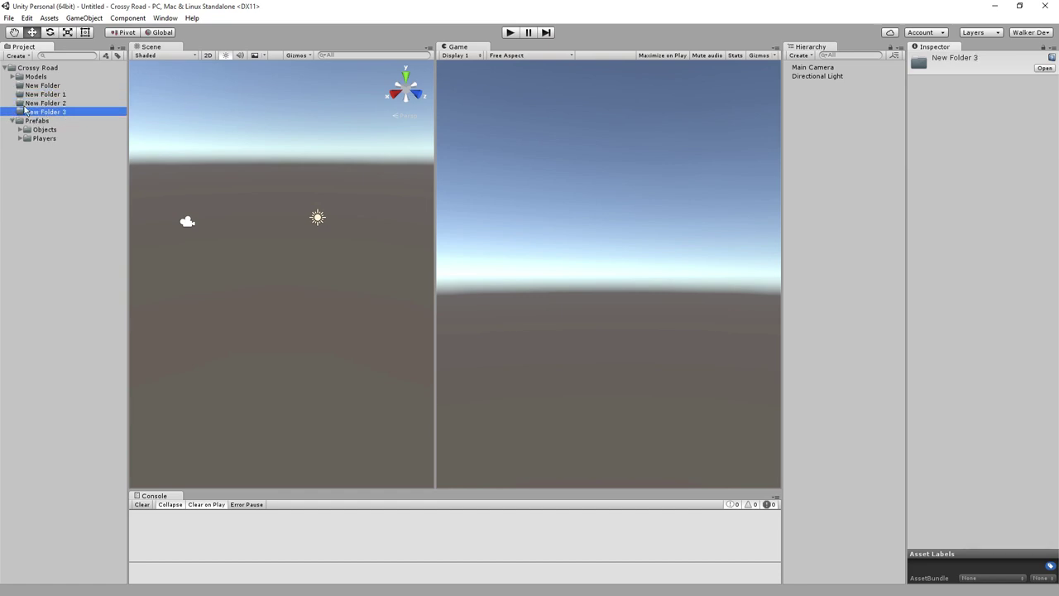
Rename the first two untitled folders to Animations and Scenes
key("Up")
key("Up")
key("Up")
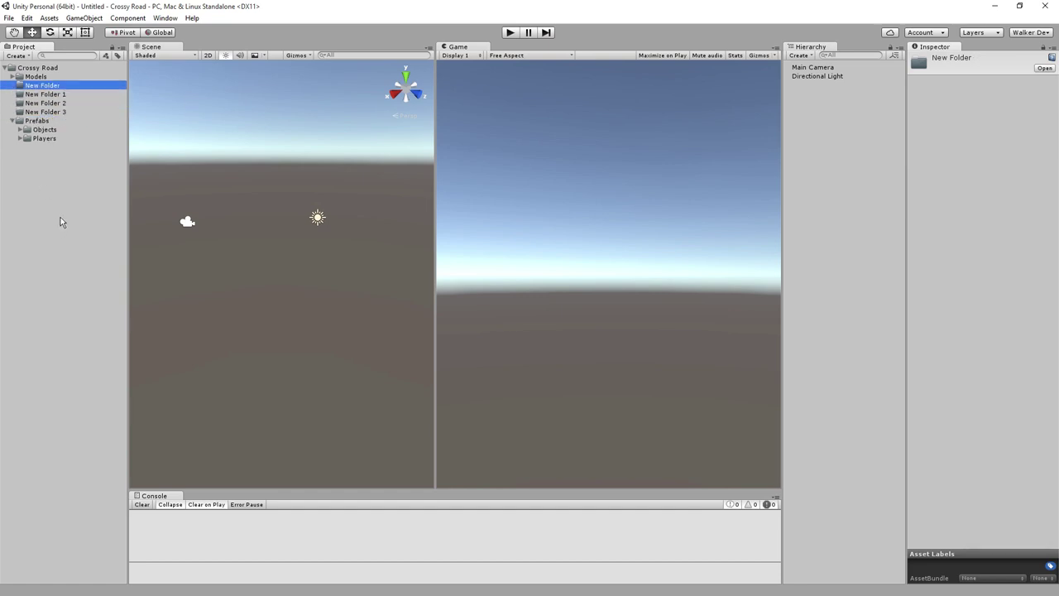
key("F2")
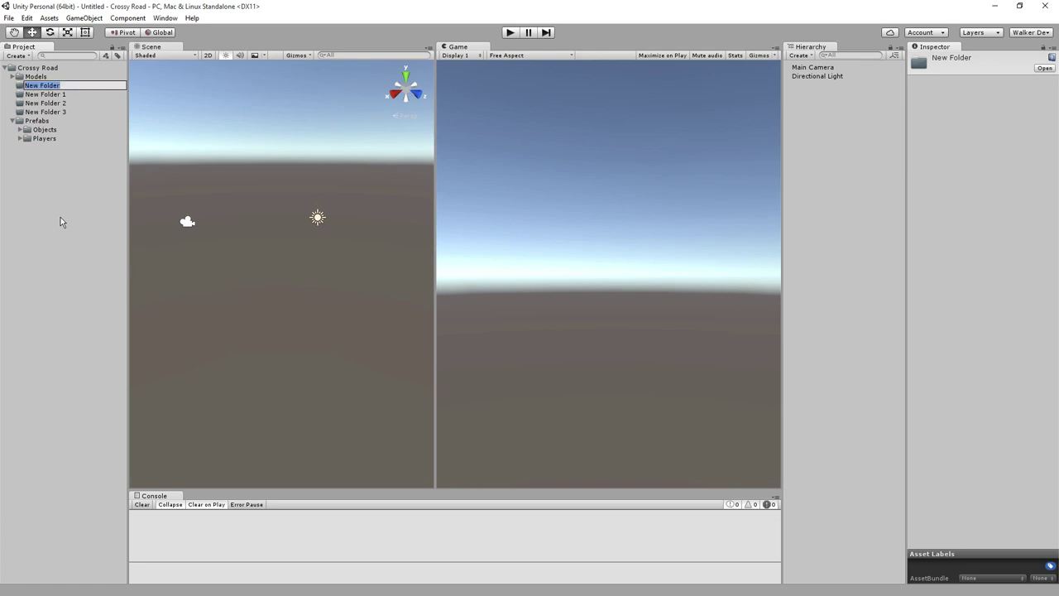
type("Animations")
key("Return")
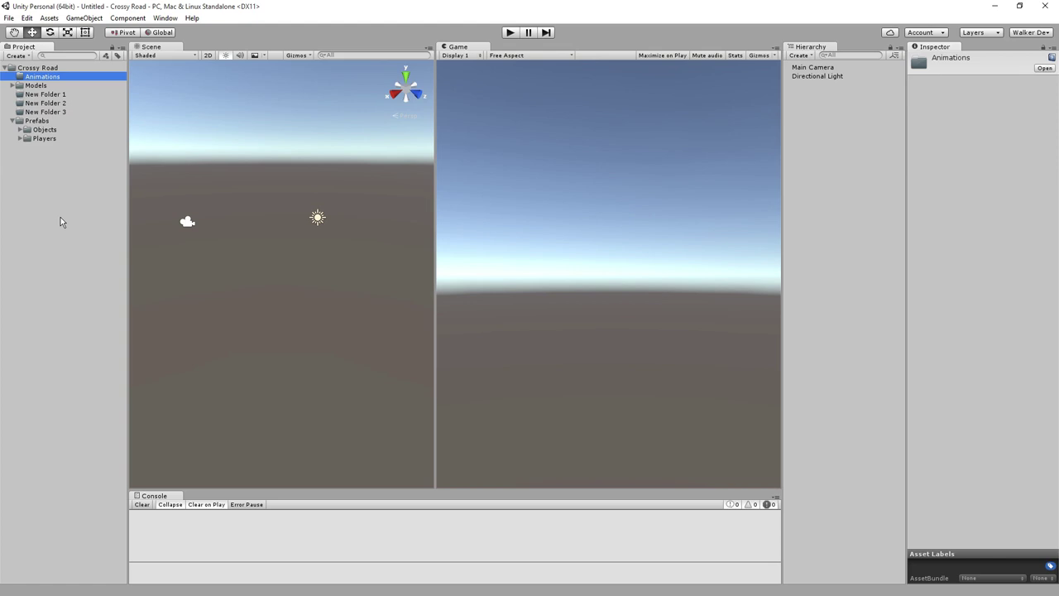
key("Down")
key("Down")
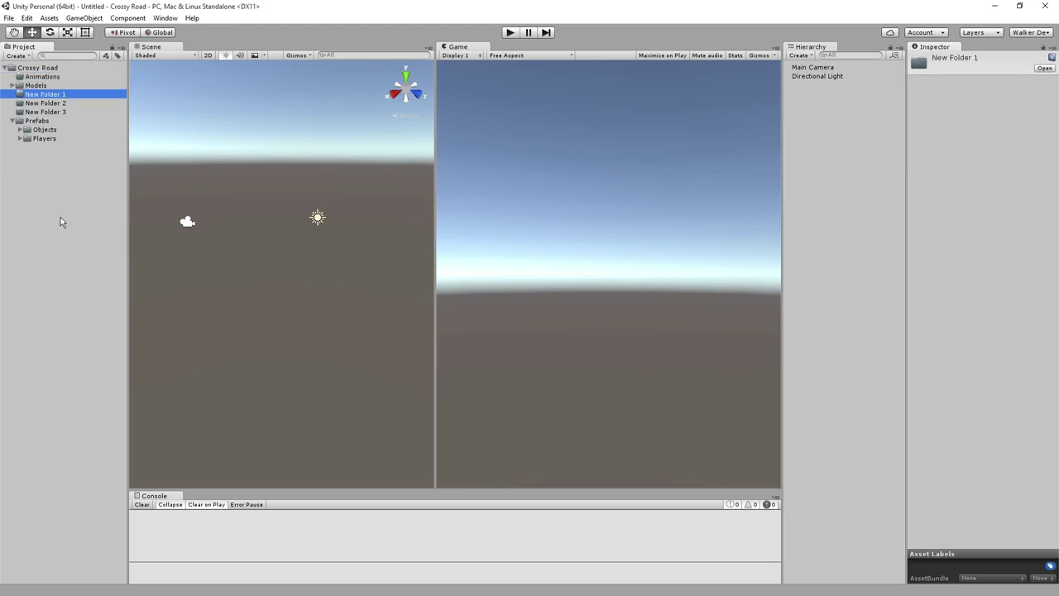
key("F2")
type("Scenes")
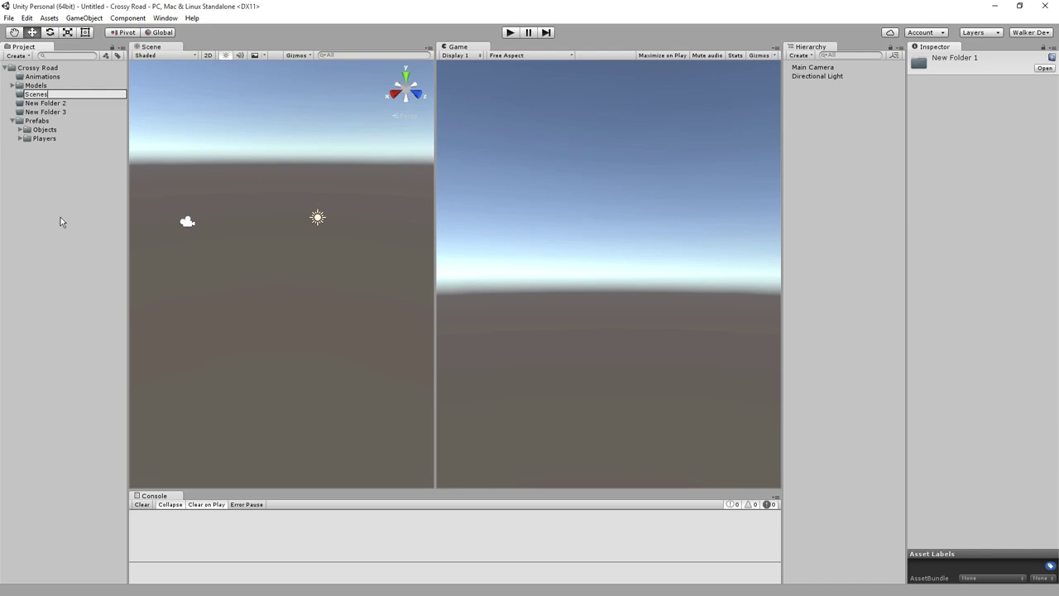
key("Return")
Rename the remaining two untitled folders to Scripts and Plugins
key("Up")
key("Up")
key("Up")
key("Up")
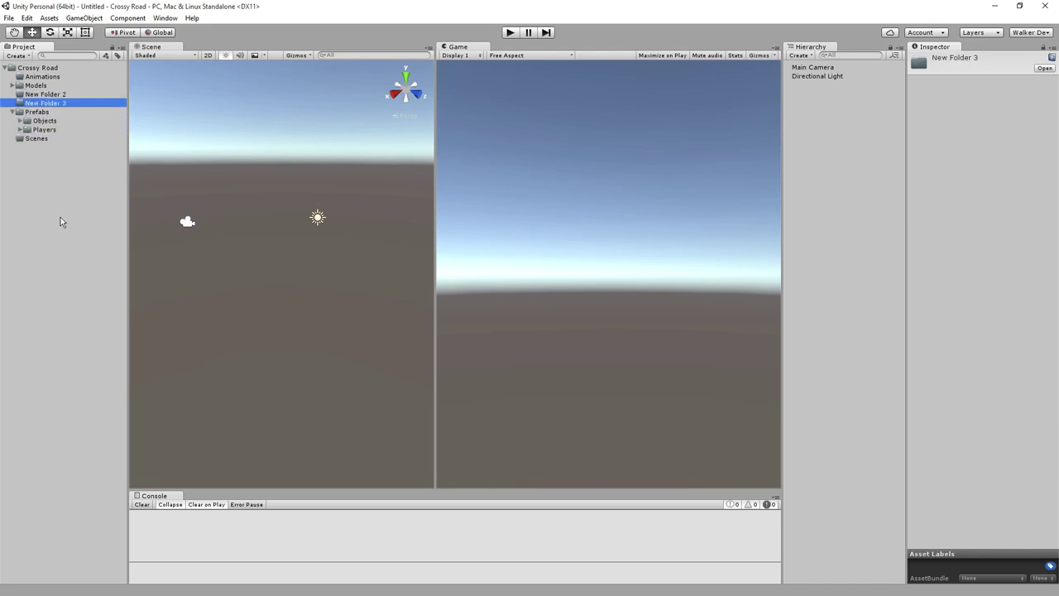
key("F2")
type("Scripts")
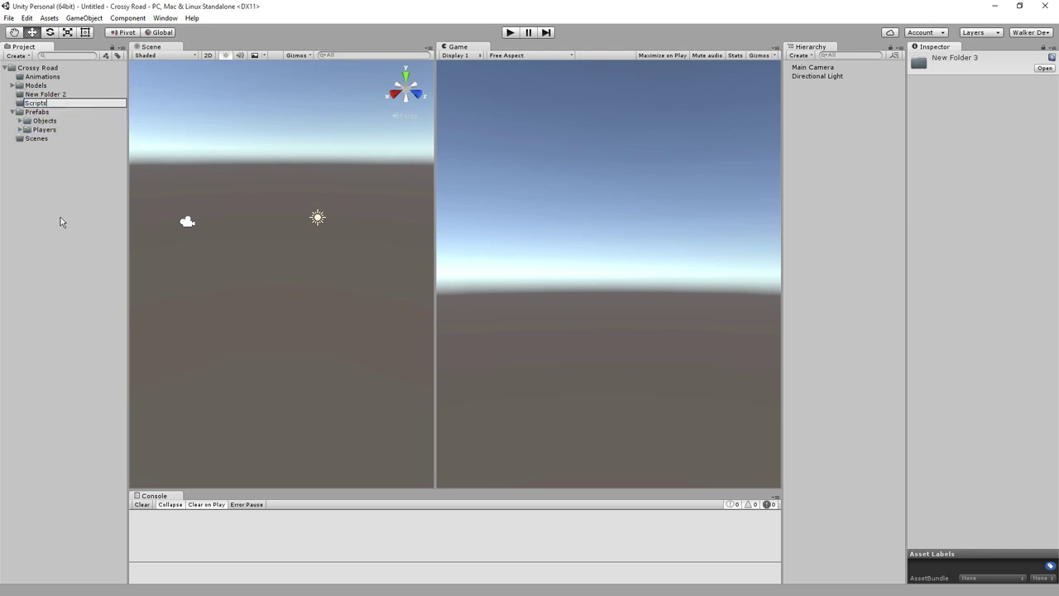
key("Return")
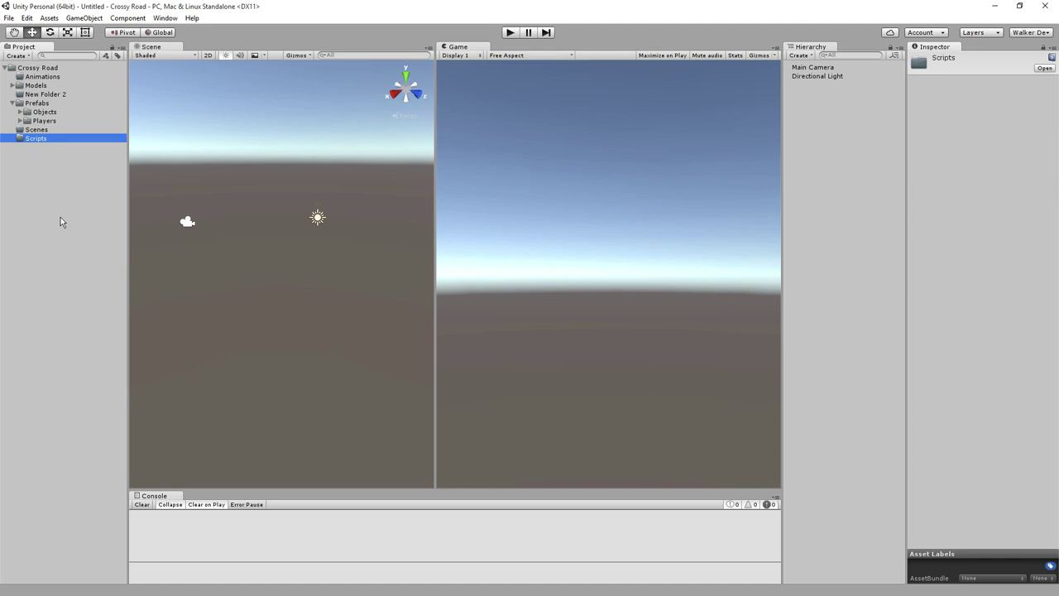
key("Up")
key("Up")
key("Up")
key("Up")
key("Up")
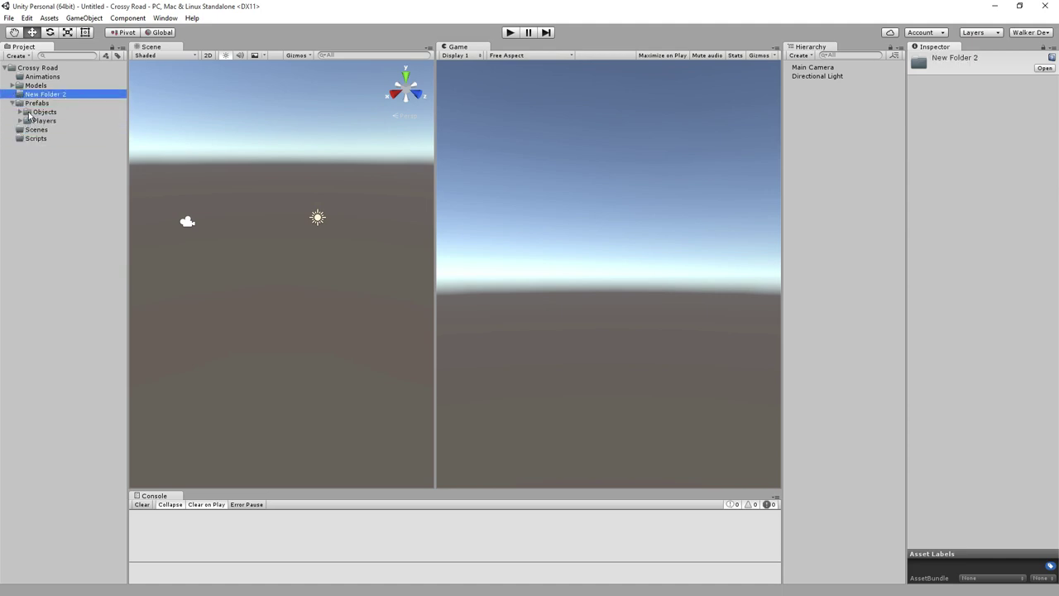
key("F2")
type("Pl")
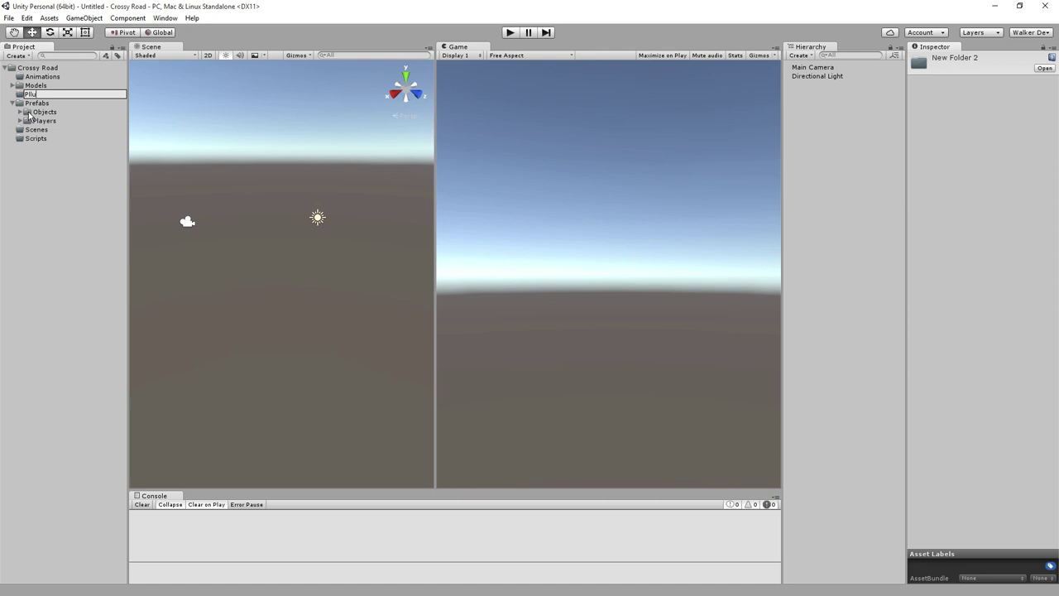
key("BackSpace")
type("lugins")
key("Return")
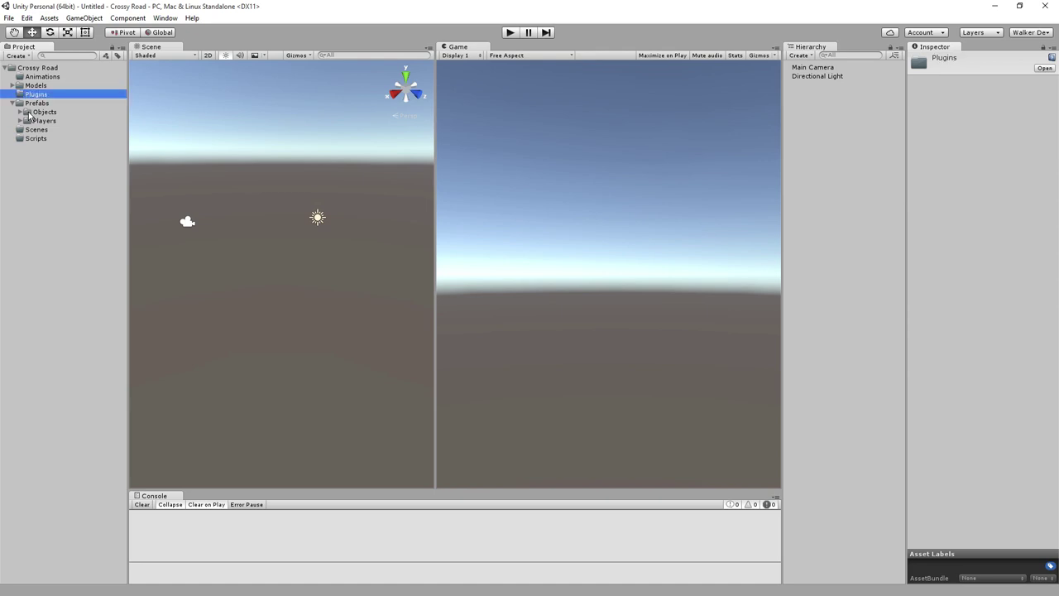
Drag Plugins out to the project root and recheck the Crossy Road subfolders
left_click_drag(35, 94, 43, 168)
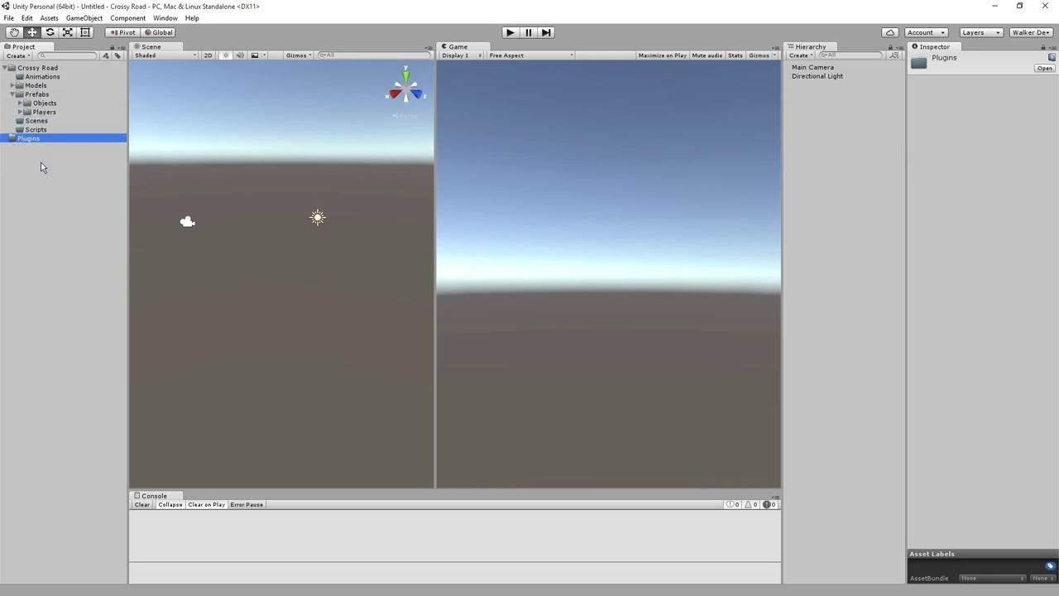
left_click(8, 68)
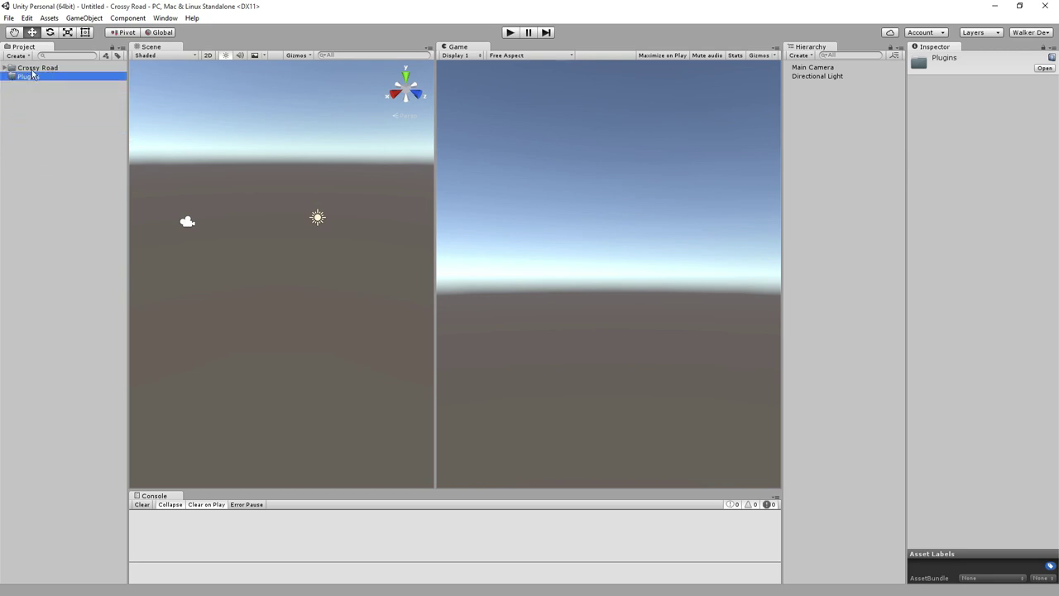
left_click(36, 67)
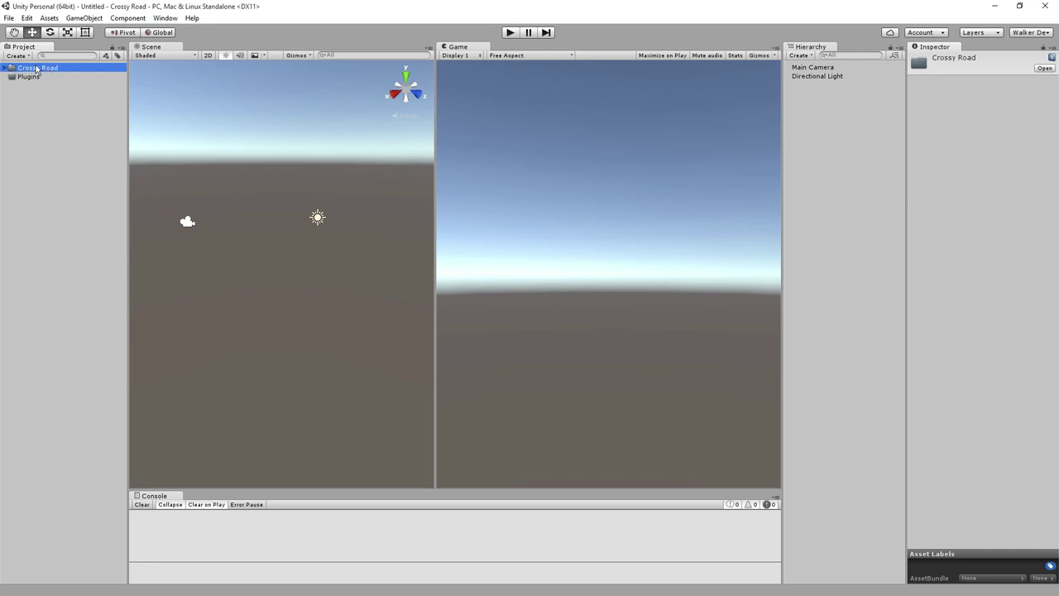
left_click(31, 76)
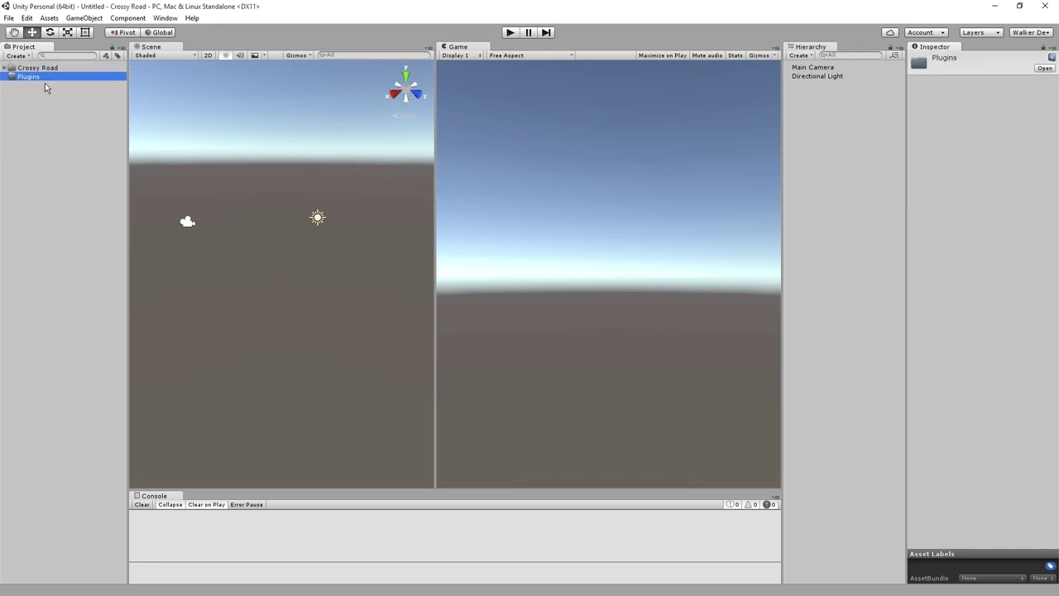
left_click(6, 68)
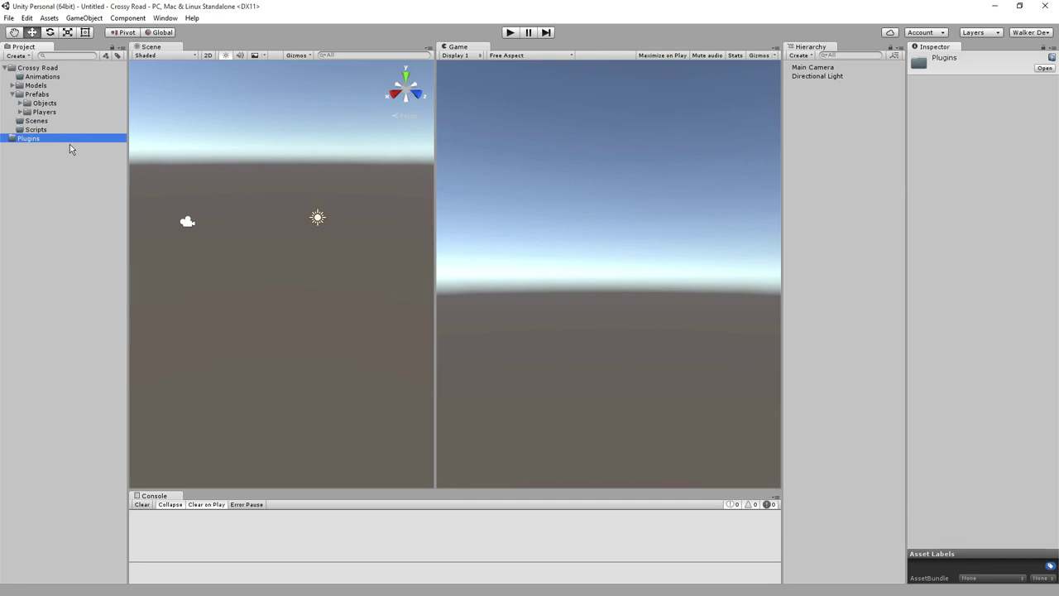
Step through the project folders, then select Prefabs and expand it
key("Up")
key("Up")
key("Up")
key("Up")
key("Up")
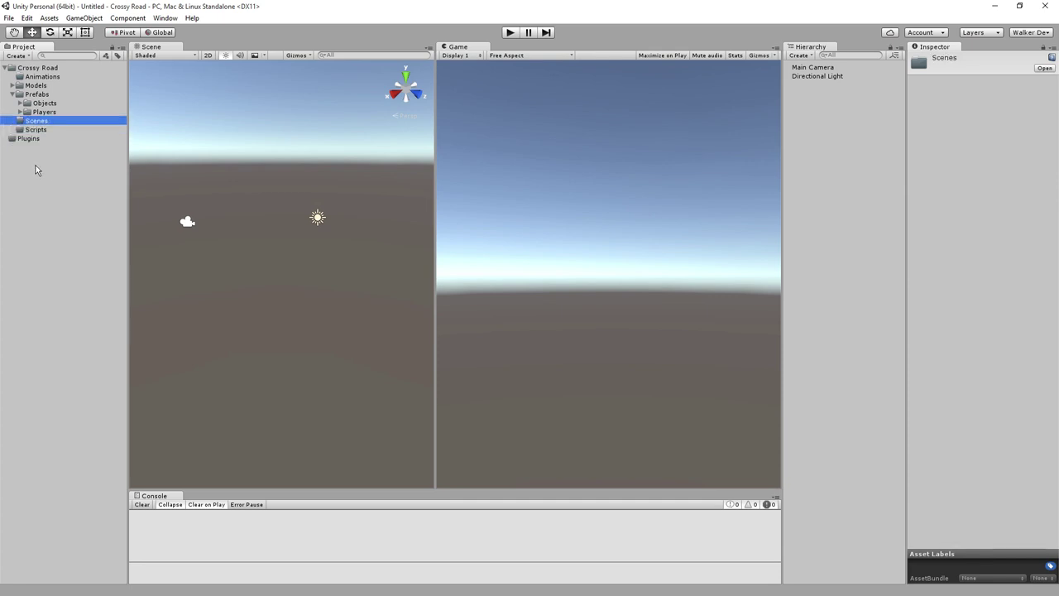
key("Left")
key("Up")
key("Up")
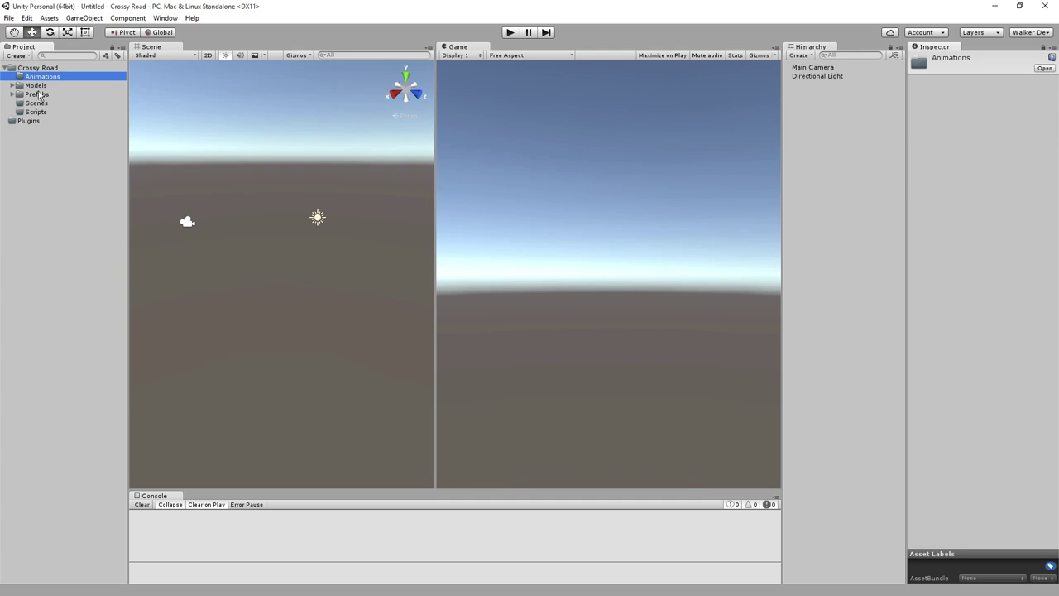
key("Down")
key("Down")
key("Down")
key("Down")
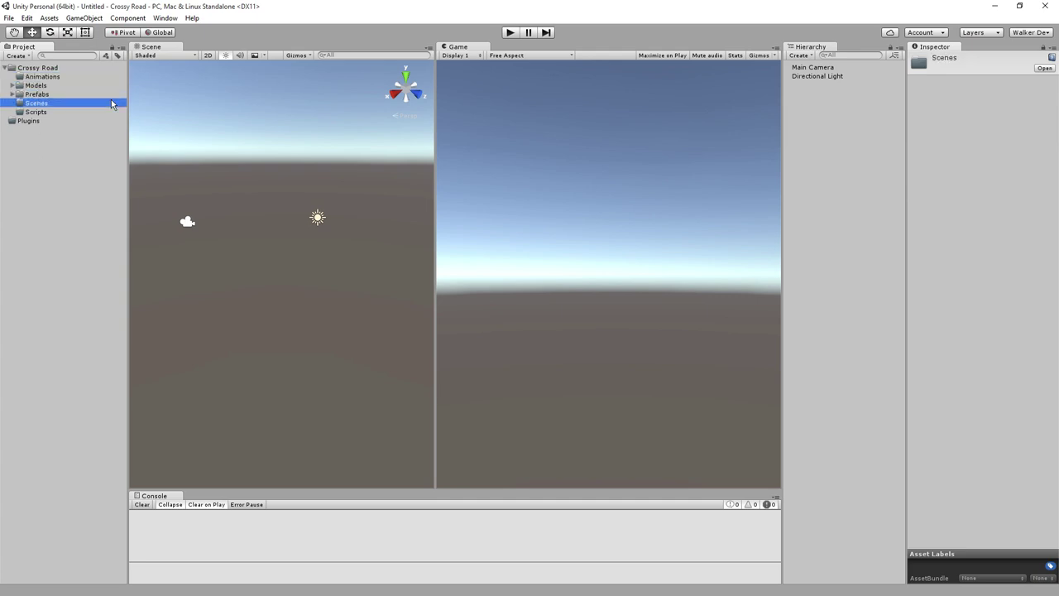
left_click(83, 148)
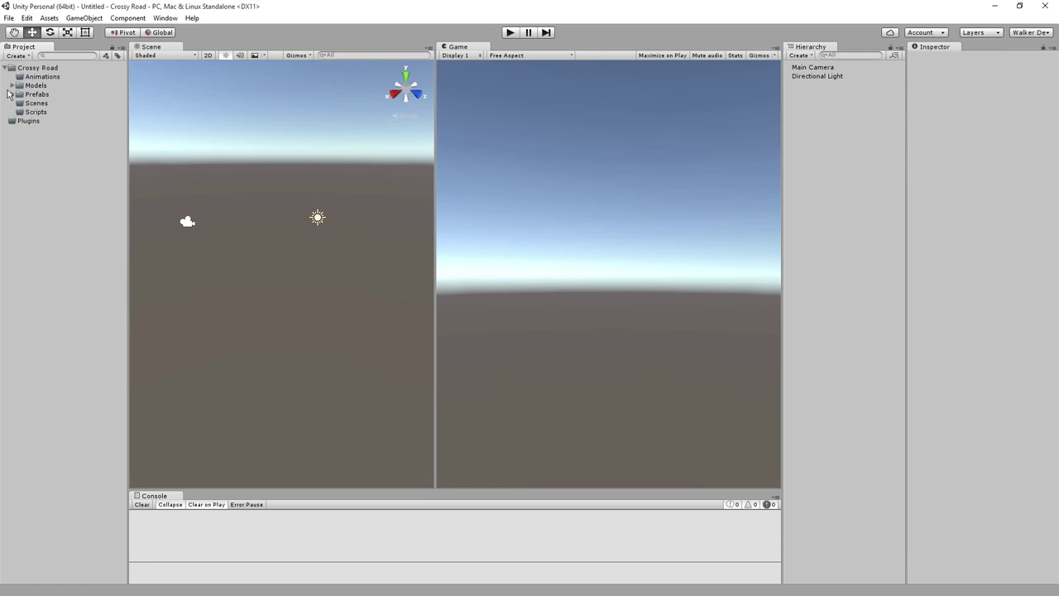
left_click(37, 95)
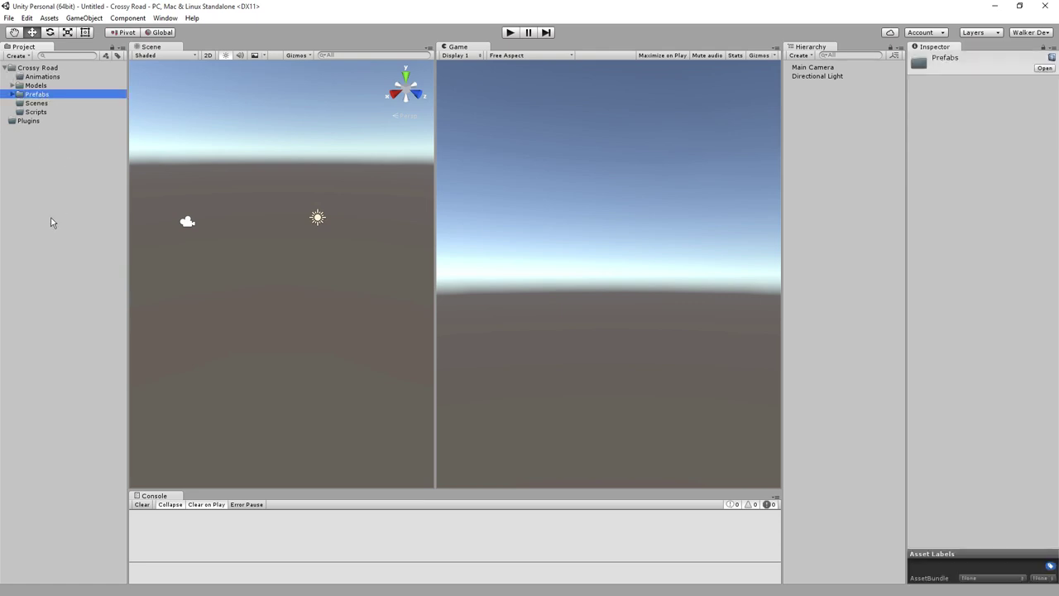
key("Right")
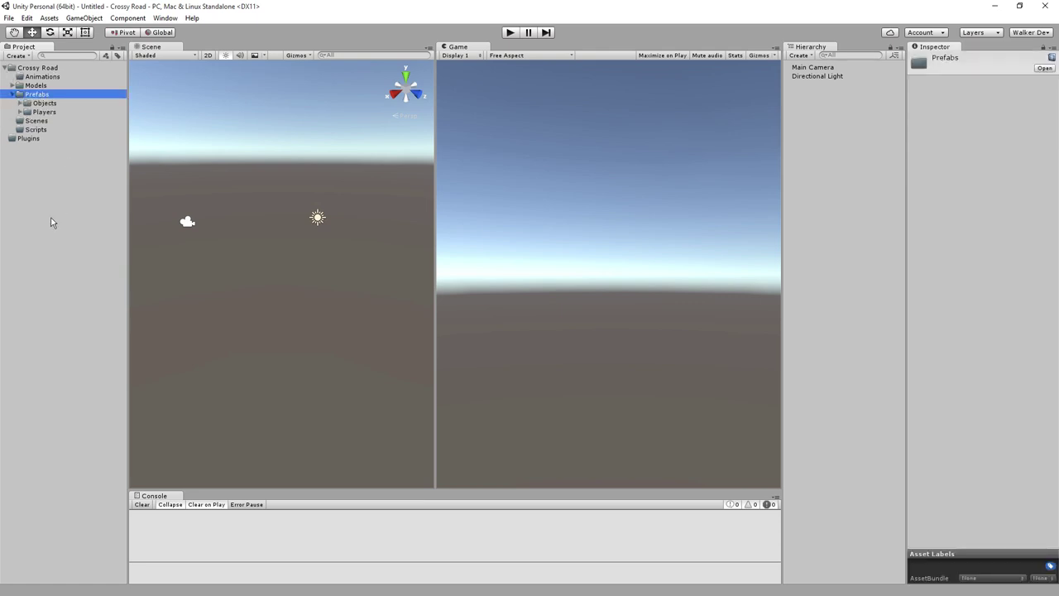
Create a new subfolder named Grounds inside Prefabs
right_click(42, 95)
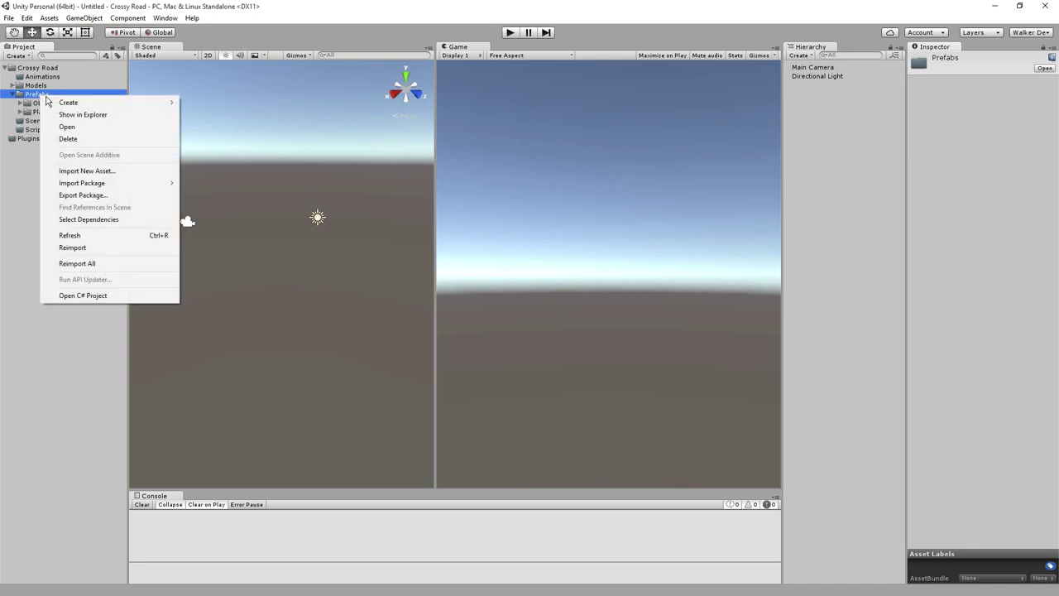
mouse_move(66, 104)
left_click(201, 102)
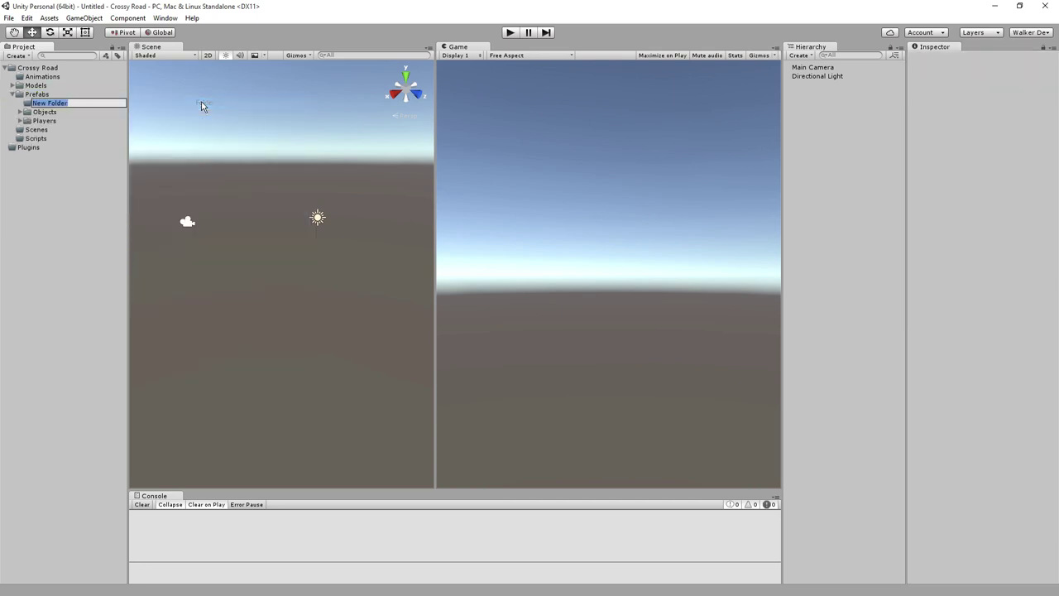
type("Grounds")
key("Return")
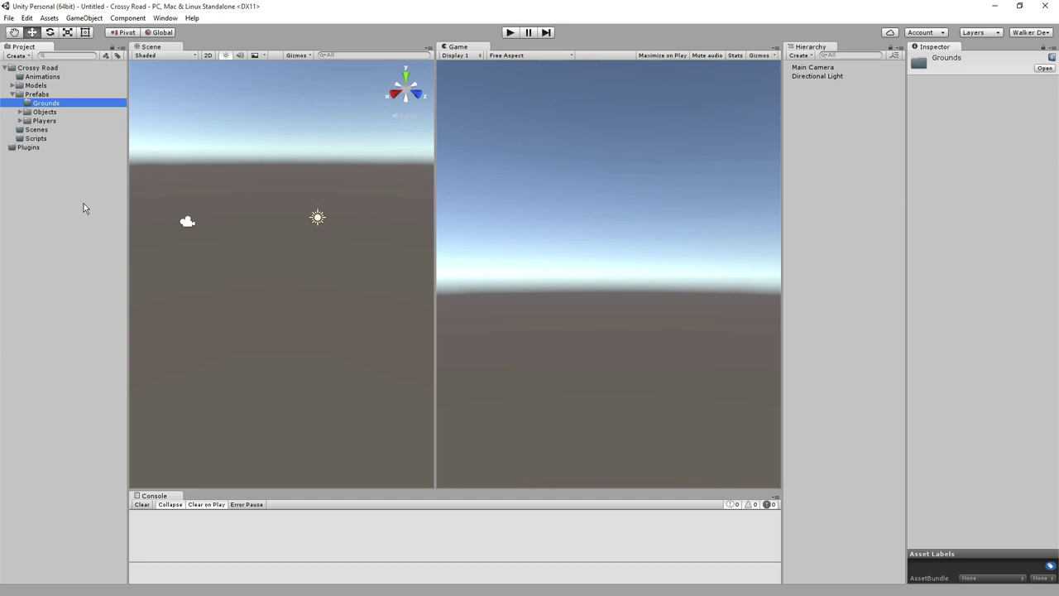
Check the Grounds folder, then collapse Prefabs and clear the selection
left_click(57, 156)
left_click(47, 94)
left_click(47, 104)
left_click(12, 94)
left_click(24, 148)
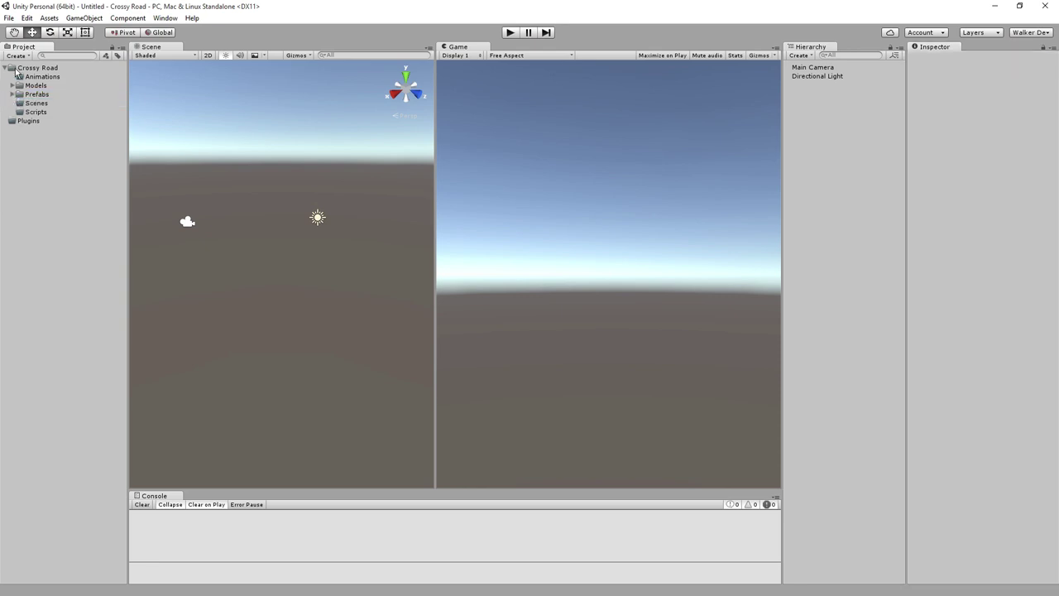